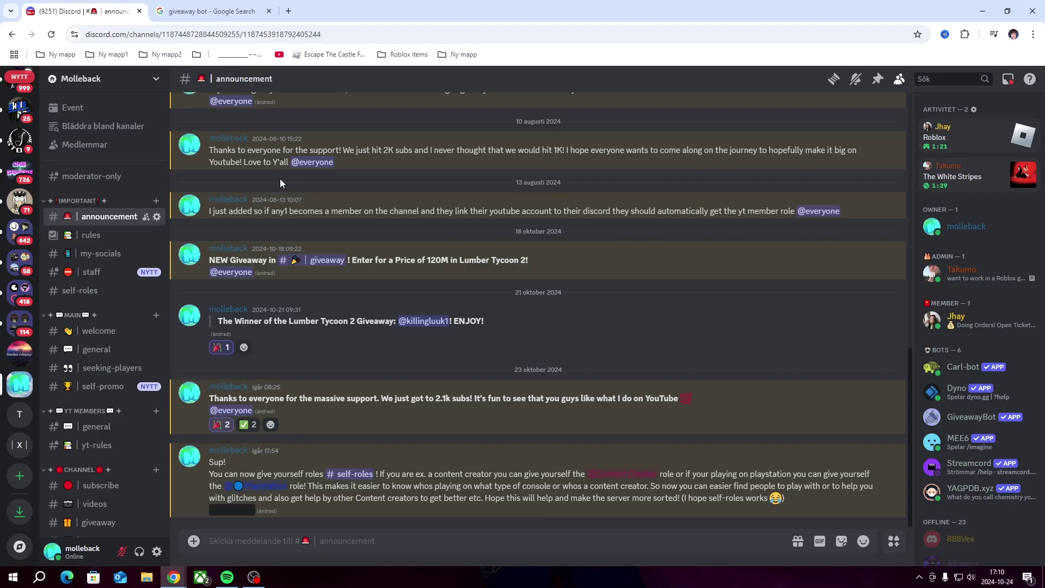
Examine the past giveaway posts in the Lumber Tycoon 2 giveaway channel, and return to the announcement channel.
scroll(94, 342, "down", 4)
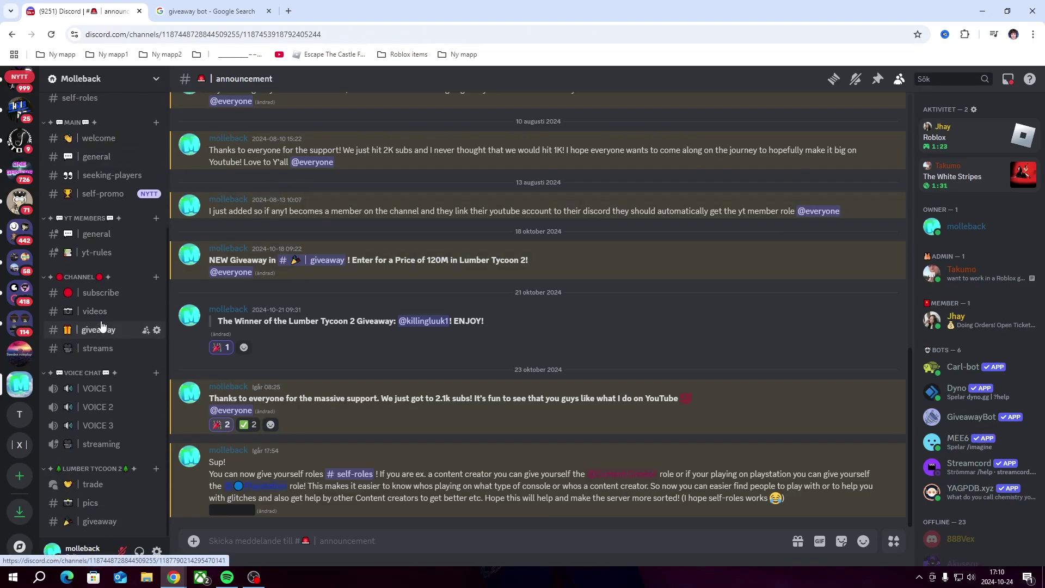
left_click(101, 522)
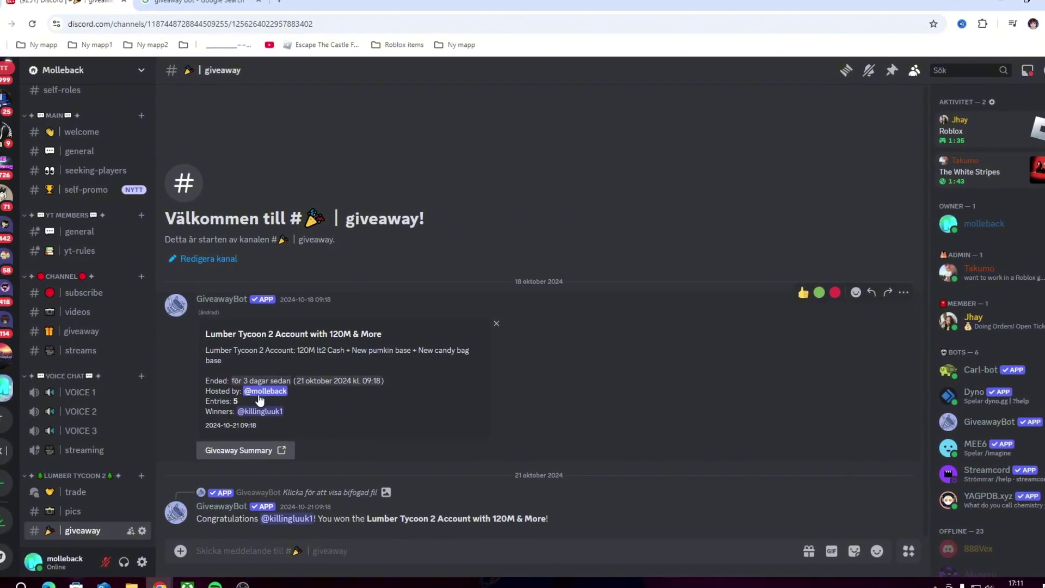
scroll(95, 249, "up", 5)
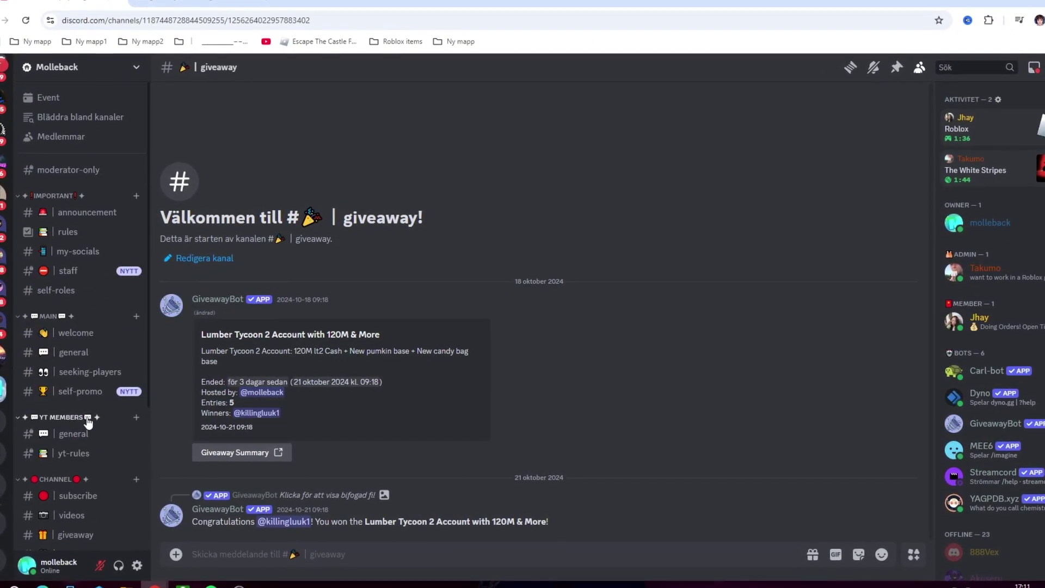
left_click(82, 212)
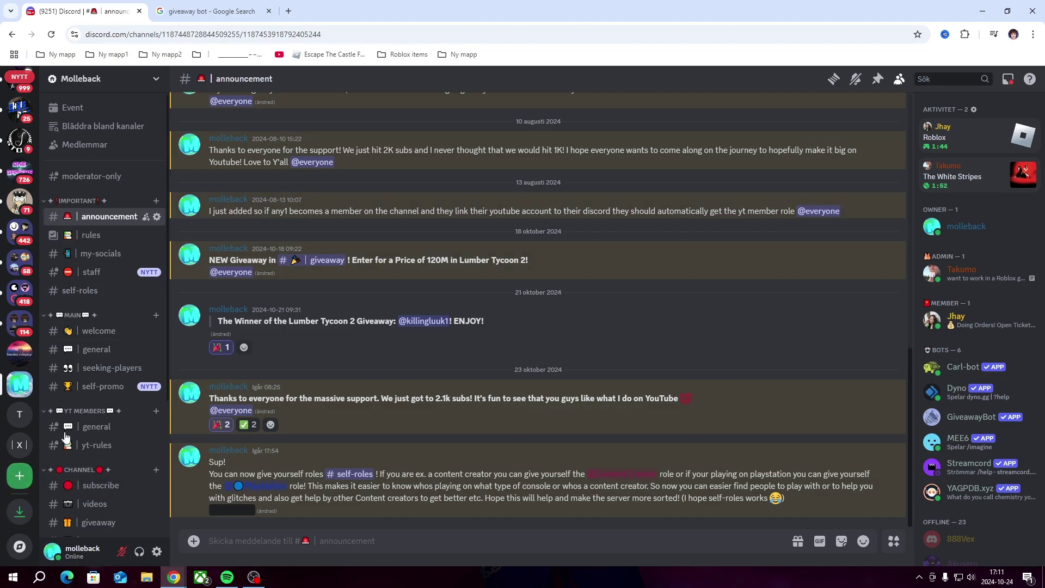
Create a new server of your own for yourself and friends, keeping the suggested server name.
left_click(20, 475)
left_click(535, 252)
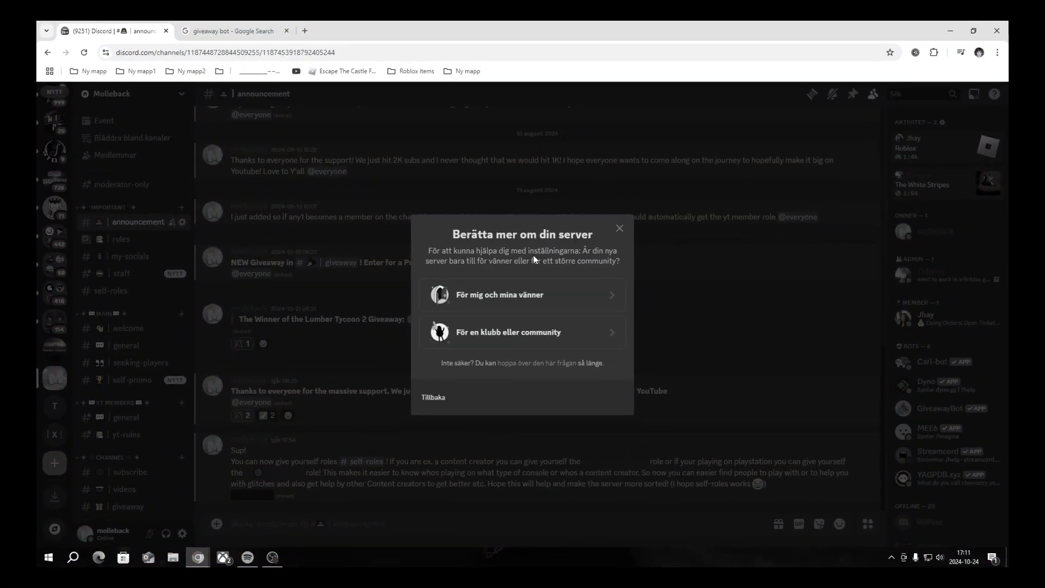
left_click(500, 294)
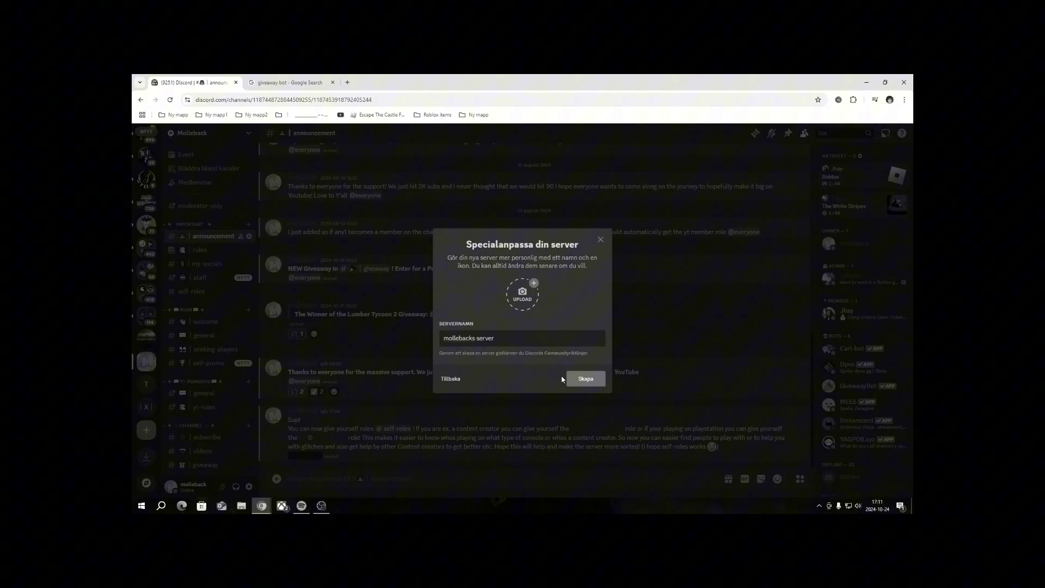
left_click(577, 379)
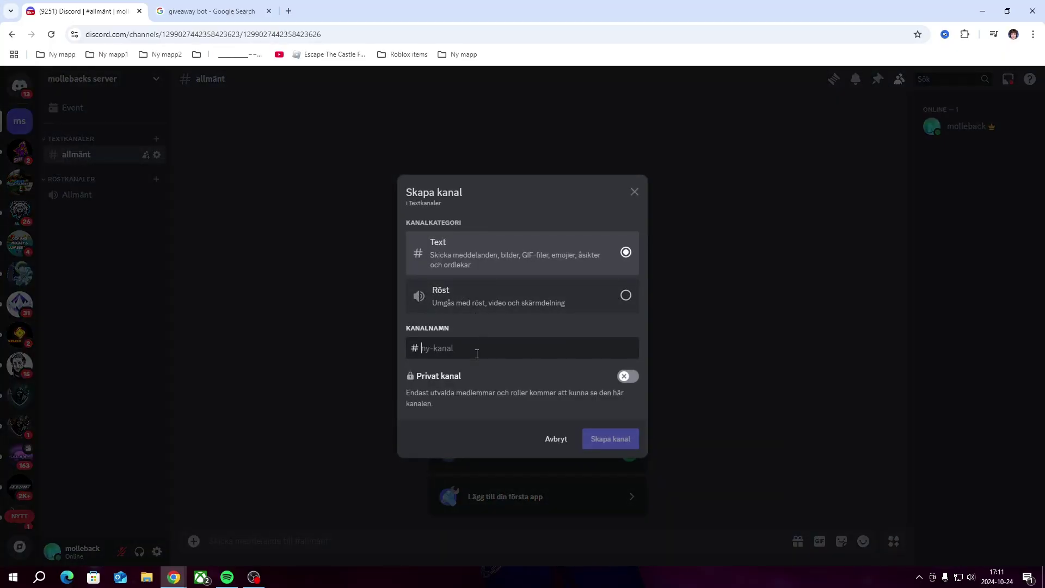
Create a text channel named giveaway in the new server.
type("g")
type("ivewa")
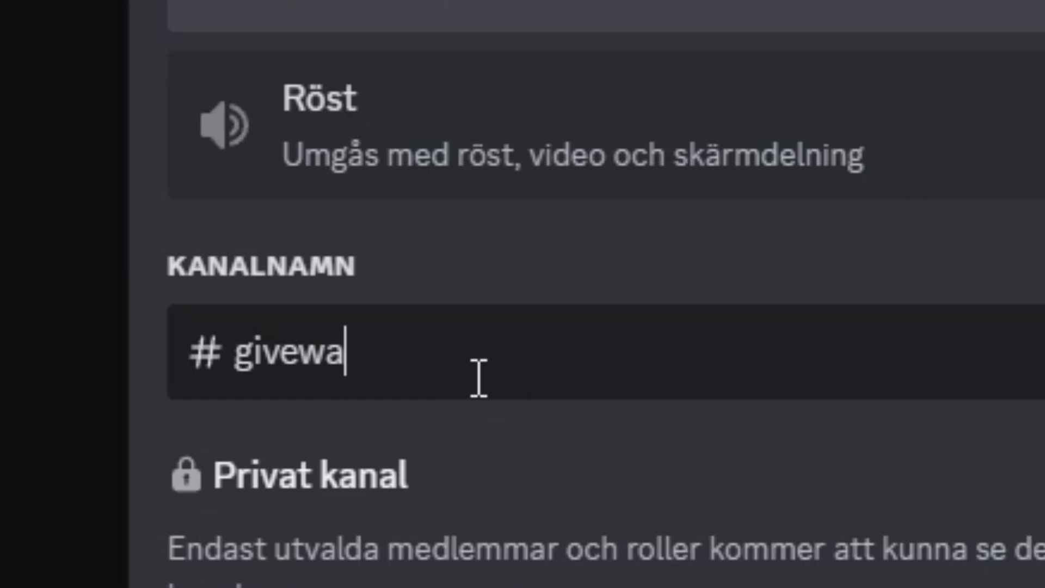
key("BackSpace")
key("BackSpace")
type("away bot")
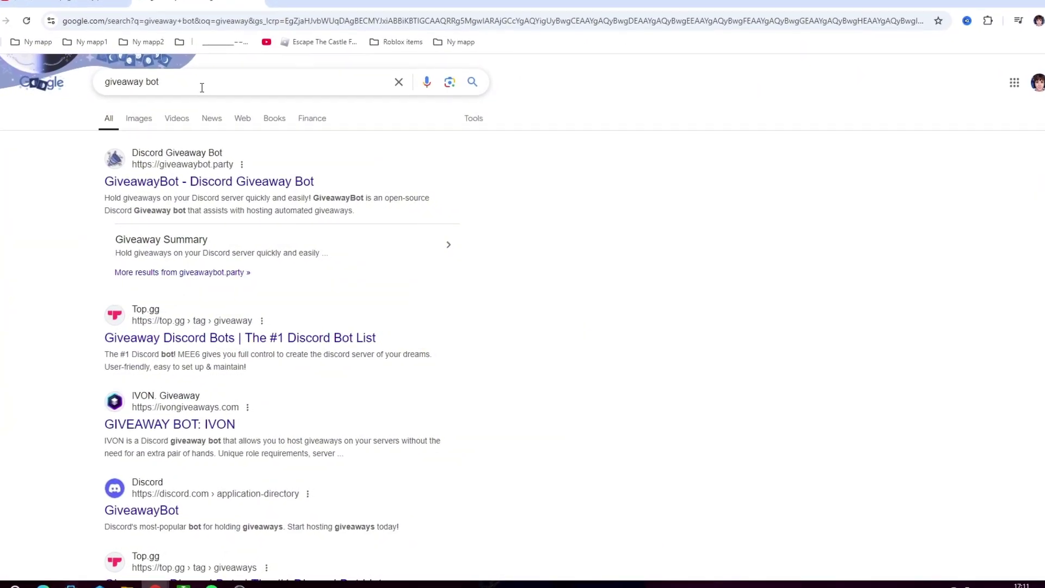
Open the GiveawayBot website from the Google results, consent to its data use and start adding the bot to Discord.
left_click(137, 187)
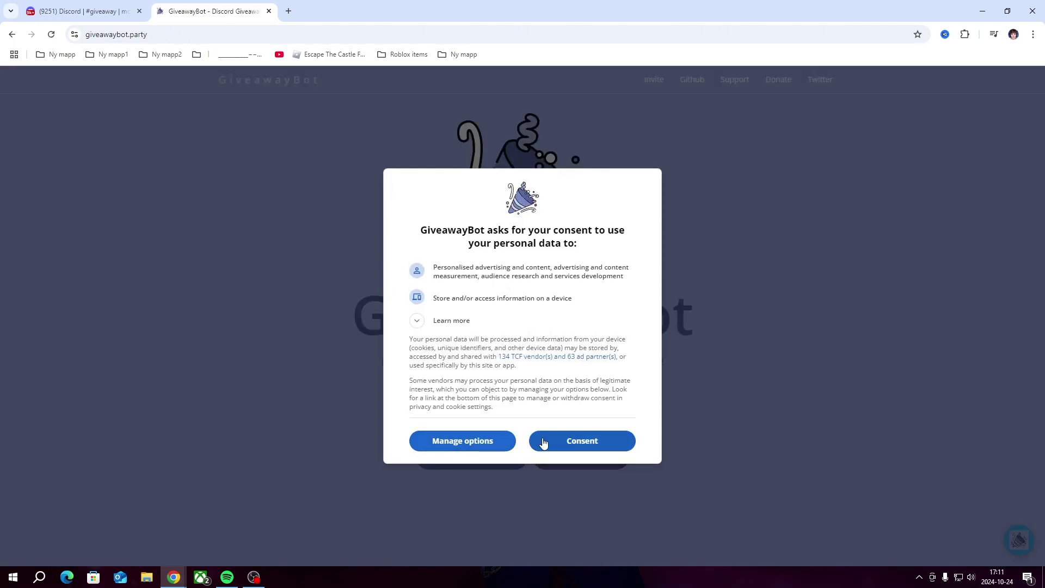
left_click(543, 443)
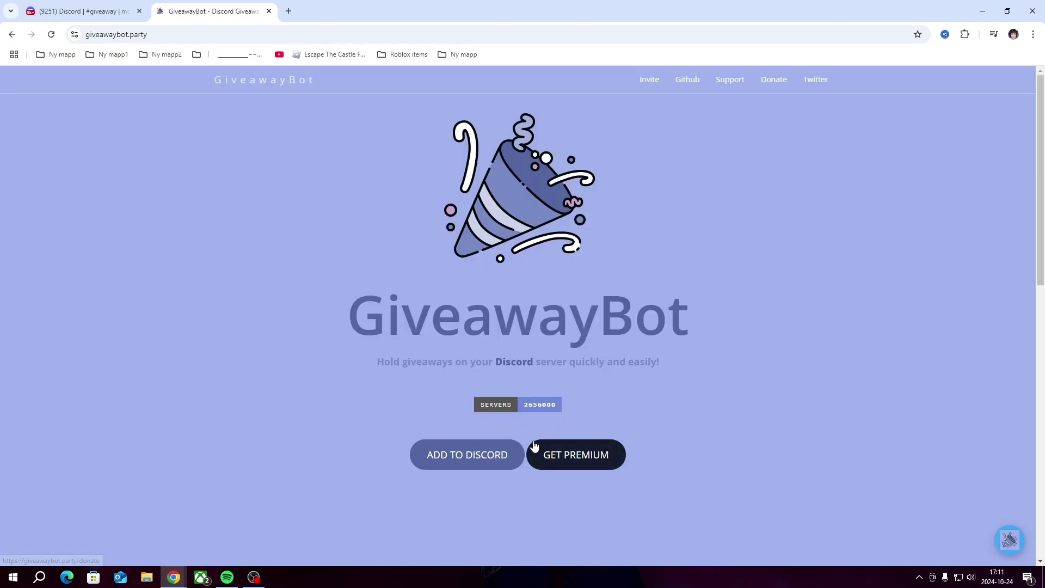
left_click(460, 455)
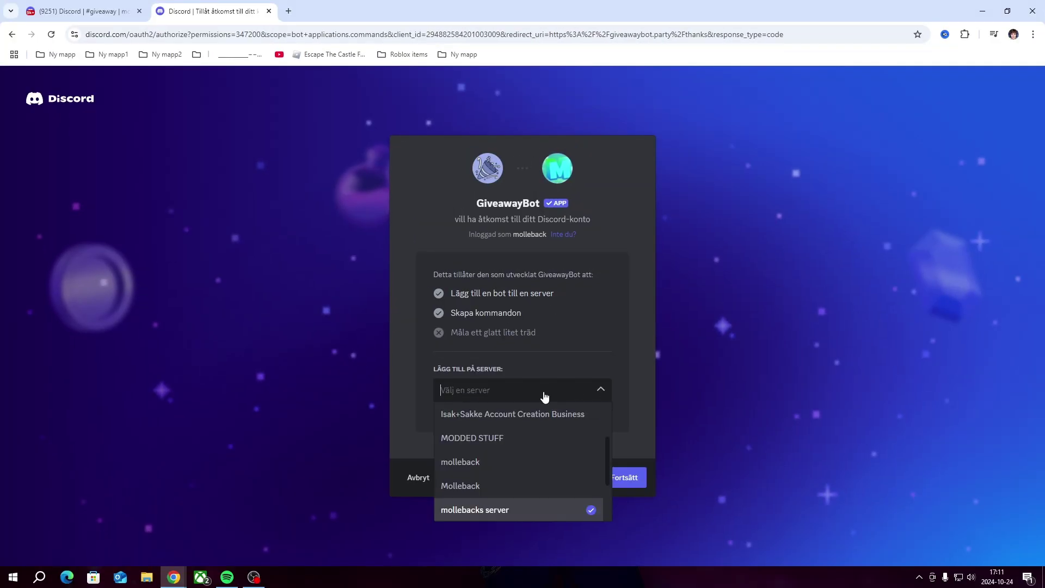
Choose the newly created server as GiveawayBot's destination and authorize the bot's requested permissions.
scroll(513, 494, "down", 1)
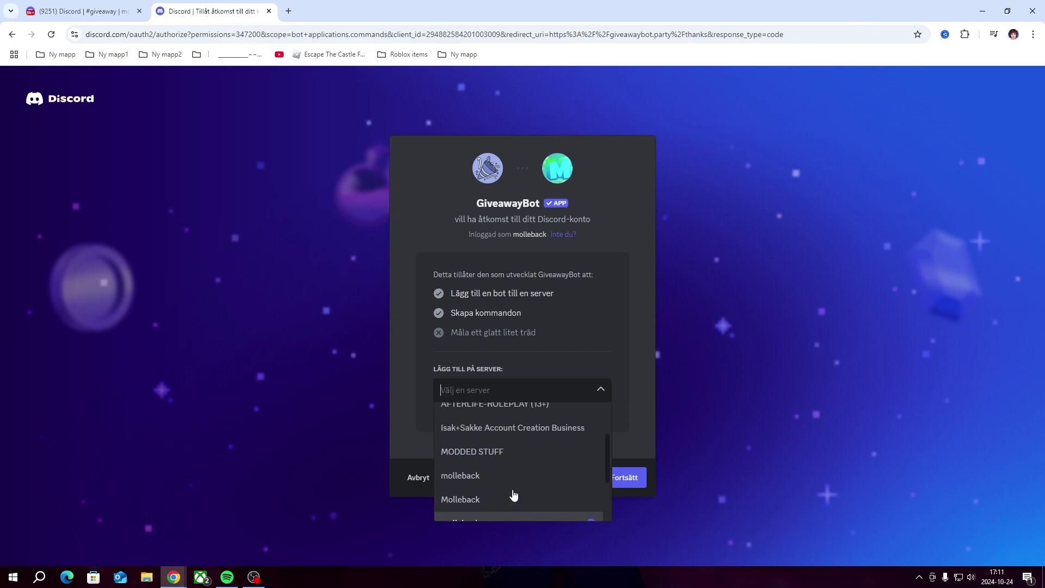
left_click(528, 492)
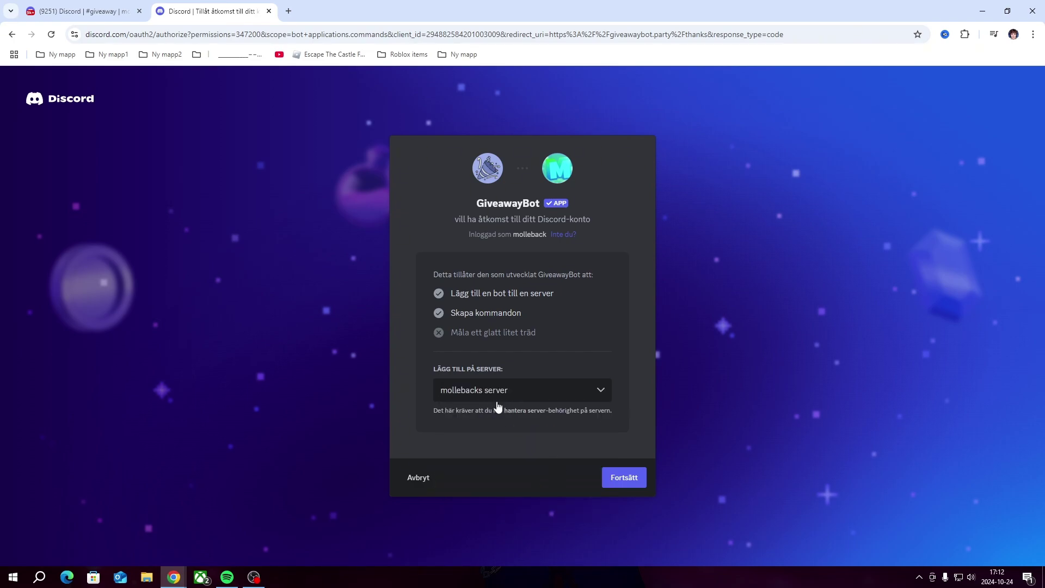
left_click(624, 478)
left_click(636, 526)
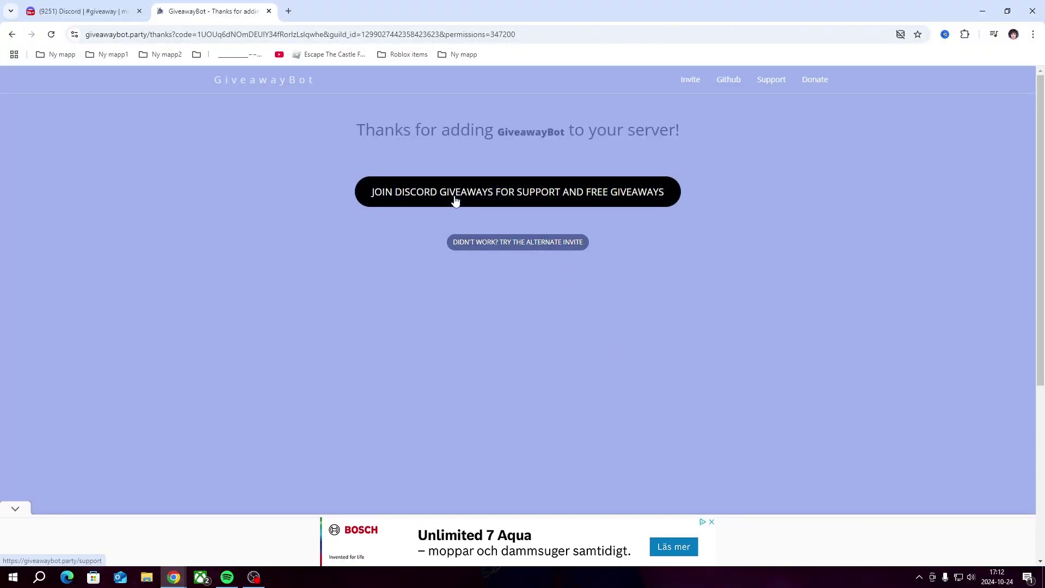
Return to the Discord server and open its giveaway text channel.
key("ctrl+1")
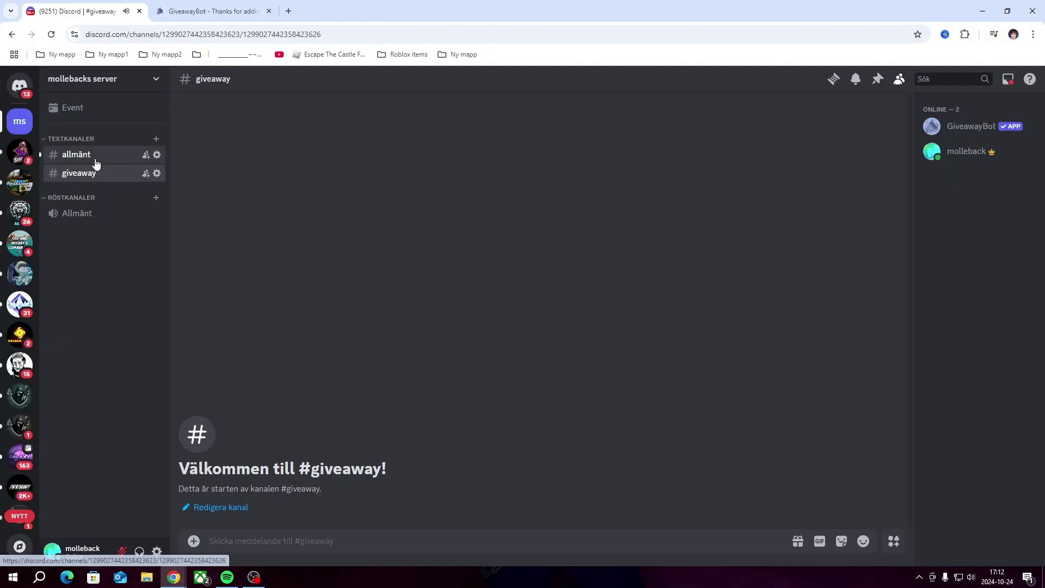
left_click(76, 154)
left_click(78, 173)
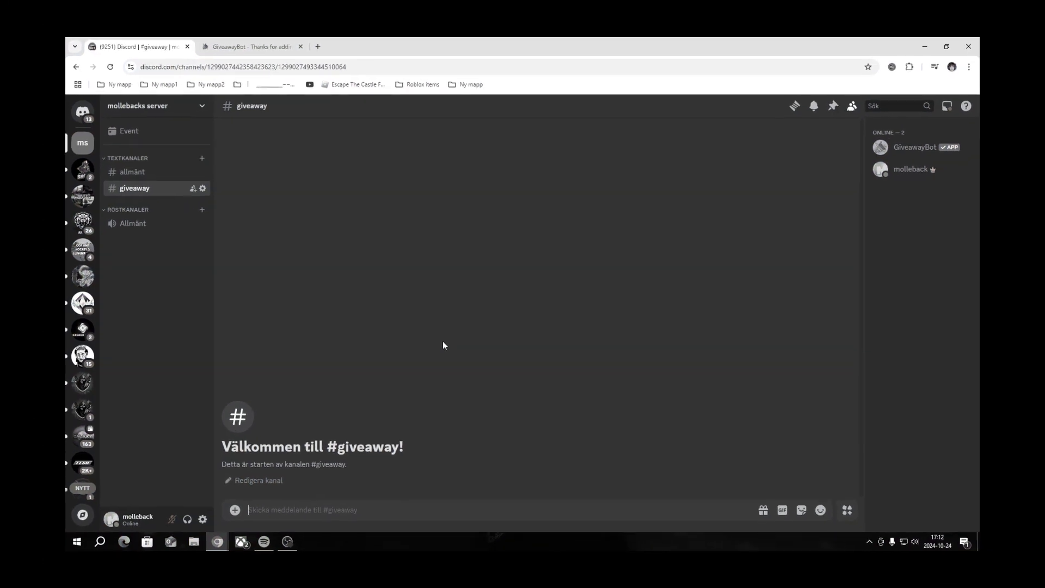
Try to start a giveaway with the /gcreate command in the giveaway channel, and dismiss the bot's reply.
type("/gcreate")
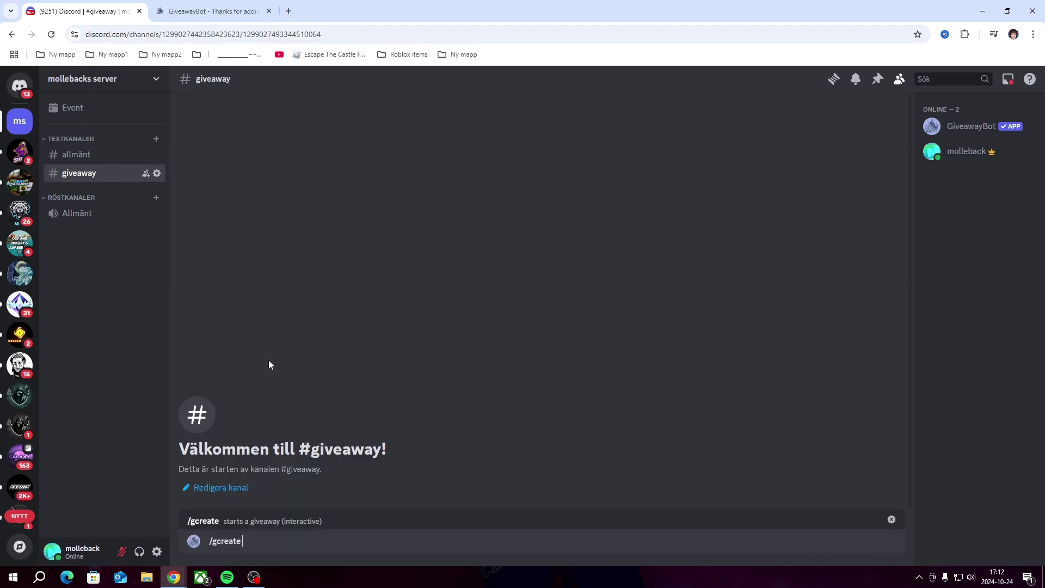
key("Return")
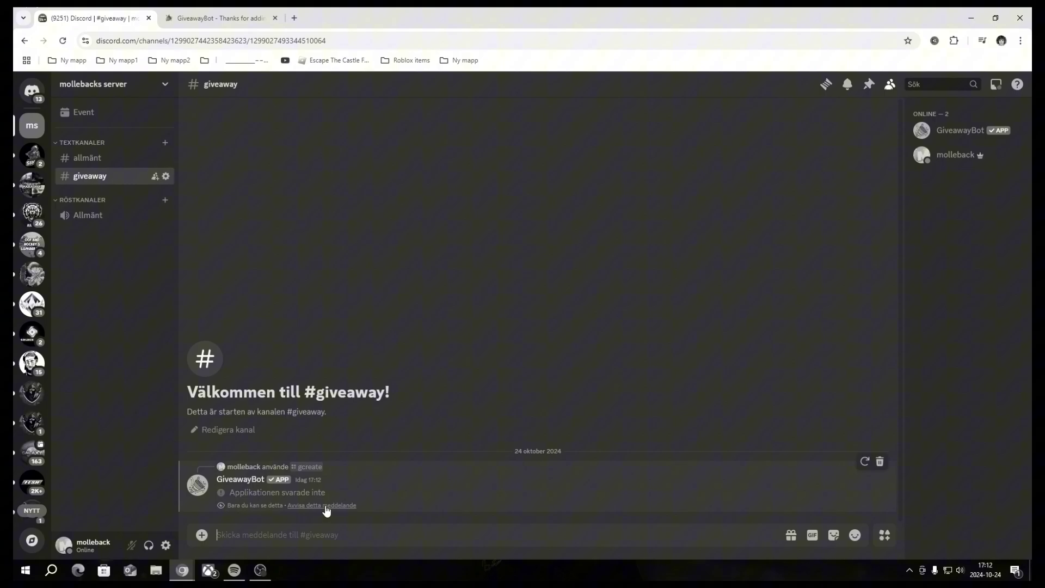
left_click(329, 500)
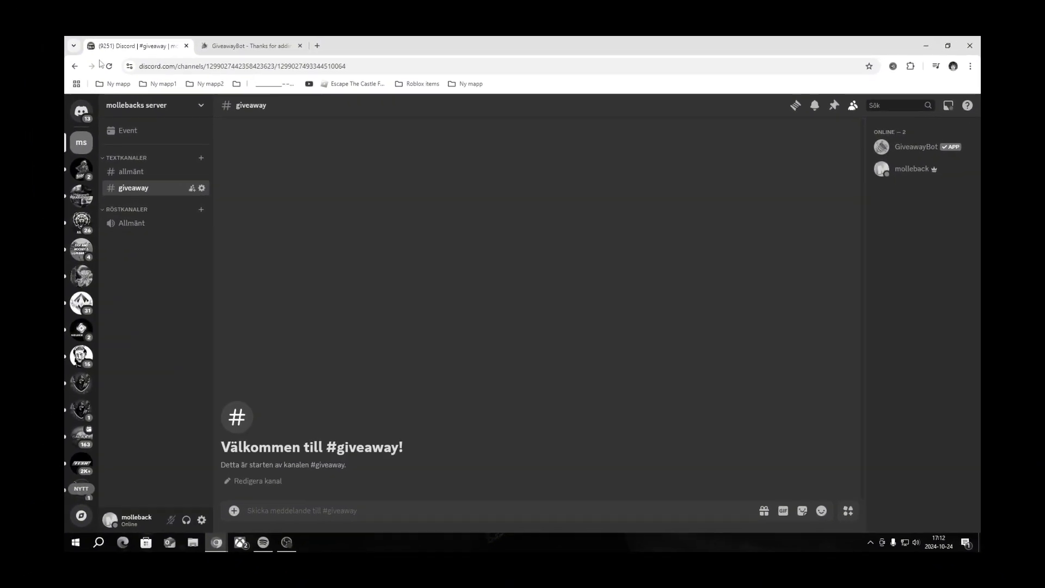
Open the server's role settings and create a new role.
left_click(146, 112)
left_click(163, 168)
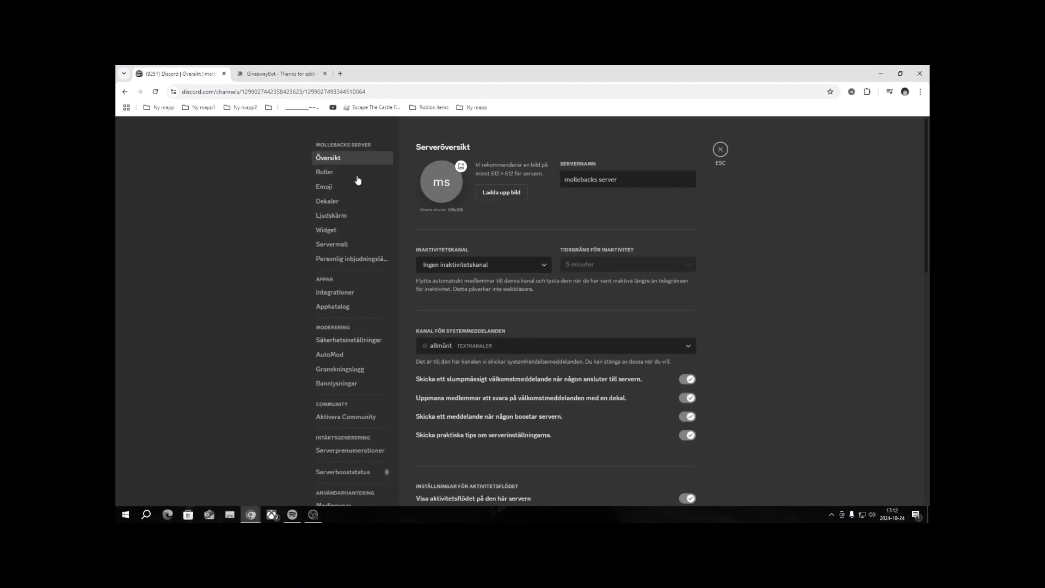
left_click(306, 161)
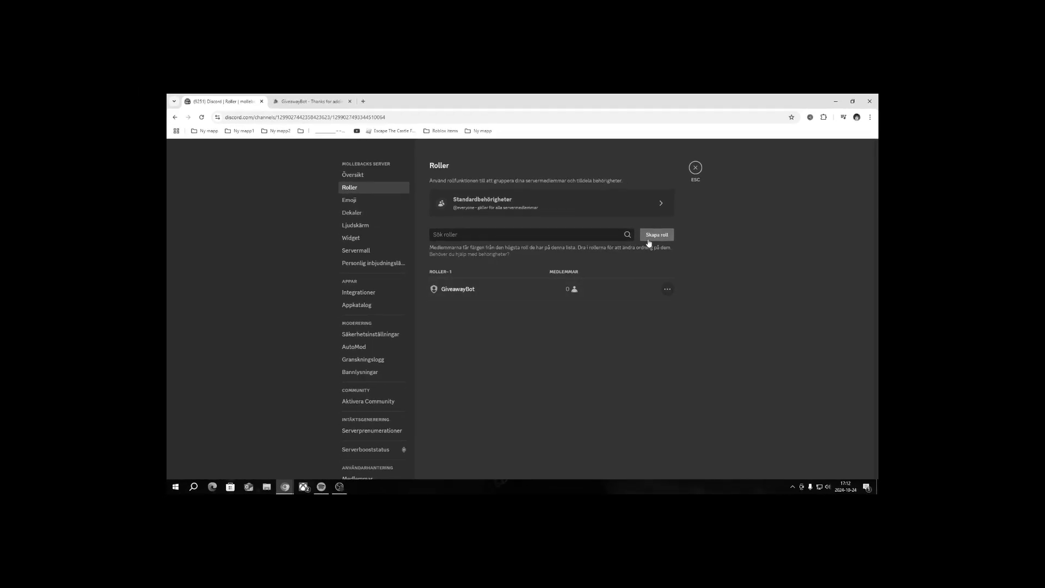
left_click(671, 228)
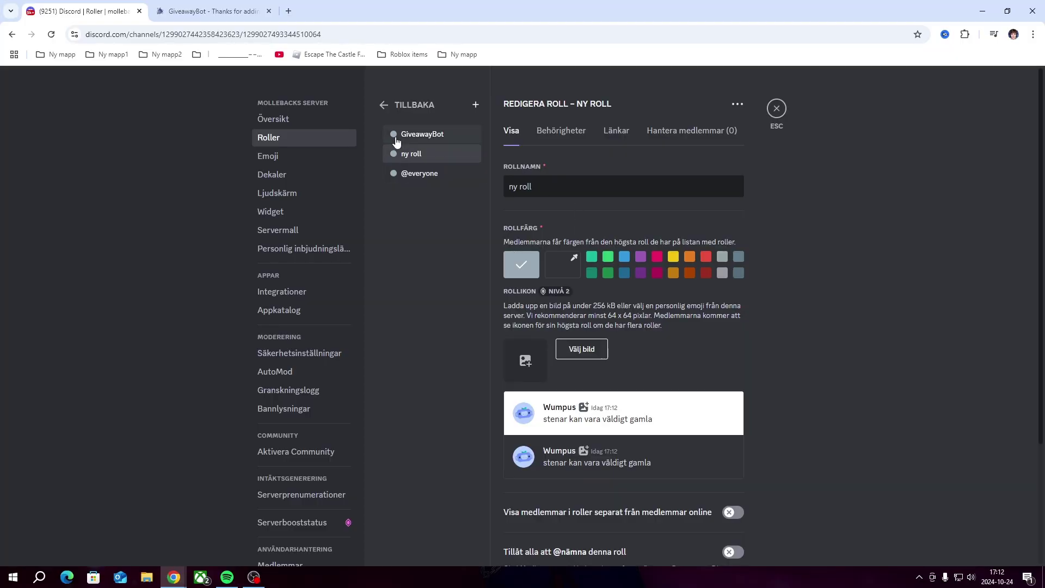
Grant the new role the Administrator permission (Administratör) and save the changes.
left_click(585, 136)
scroll(674, 262, "down", 15)
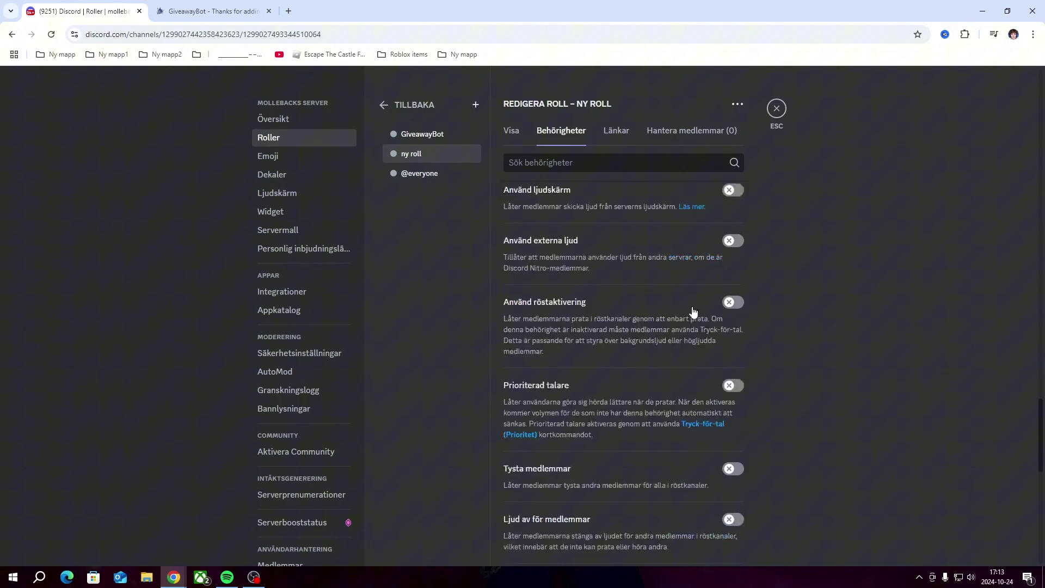
scroll(675, 381, "down", 5)
left_click(732, 455)
left_click(709, 540)
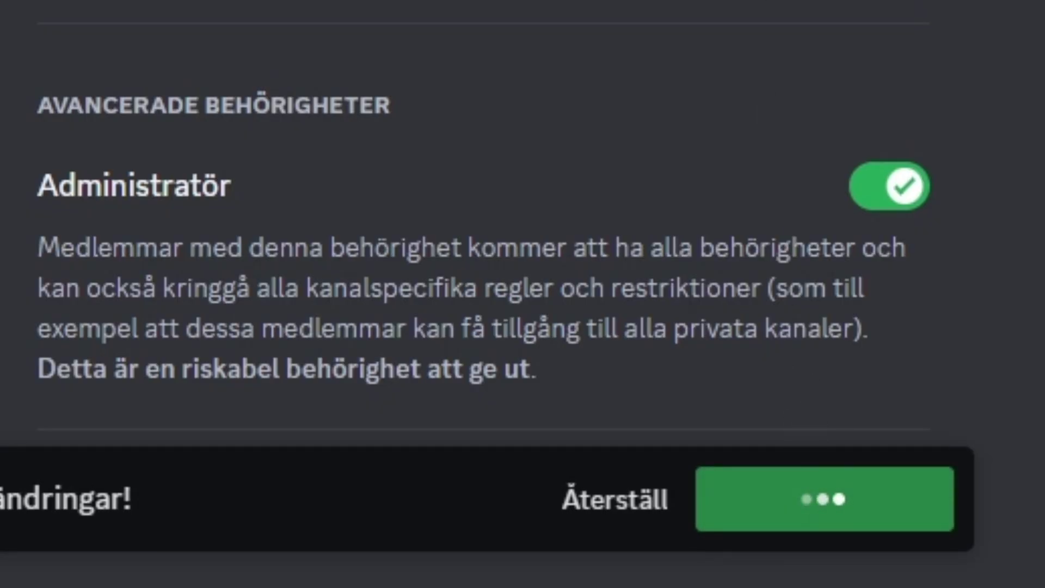
Add GiveawayBot as a member of the new role and leave the server settings.
left_click(675, 135)
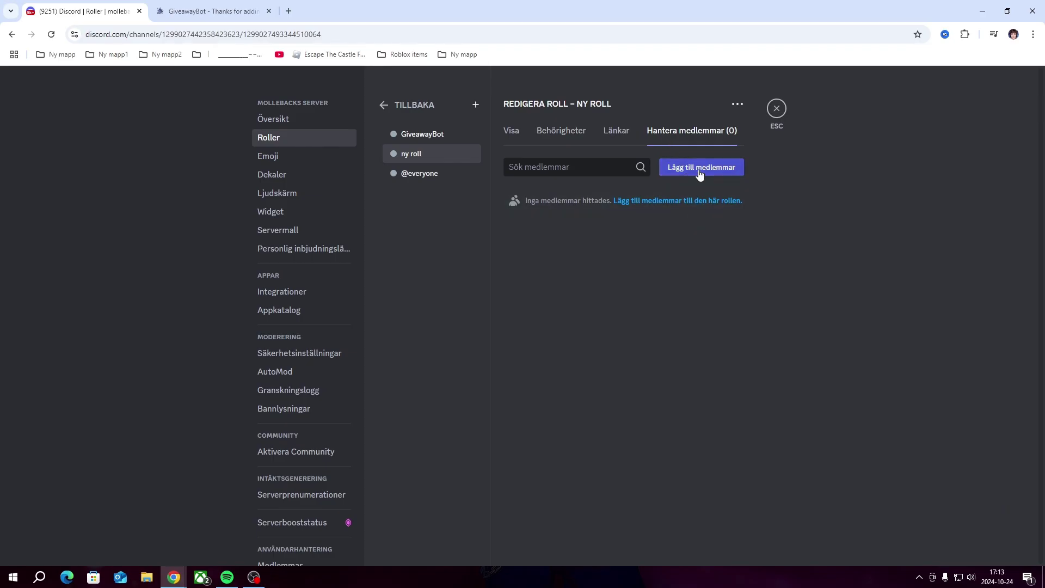
left_click(700, 173)
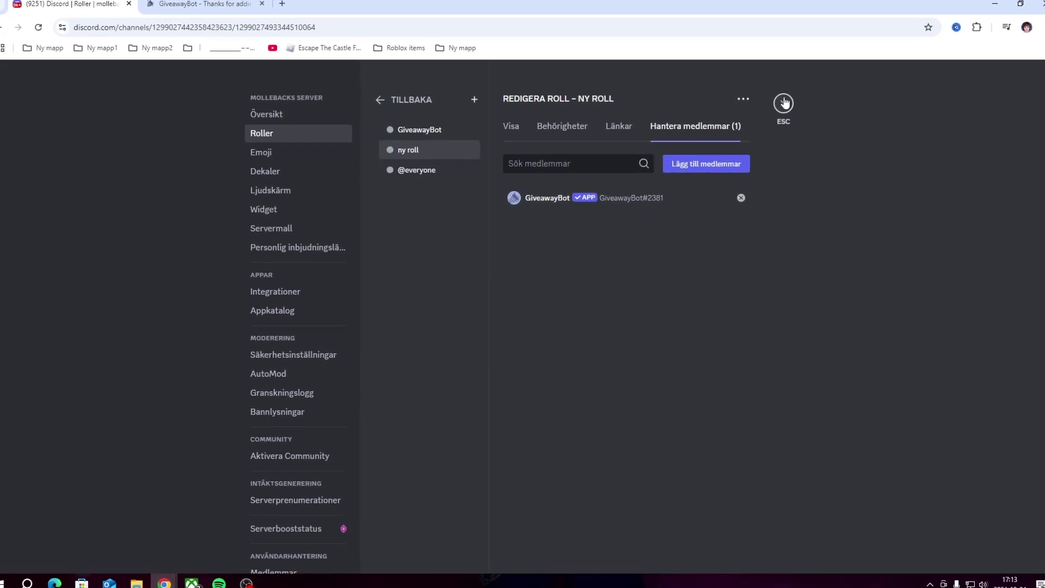
left_click(784, 103)
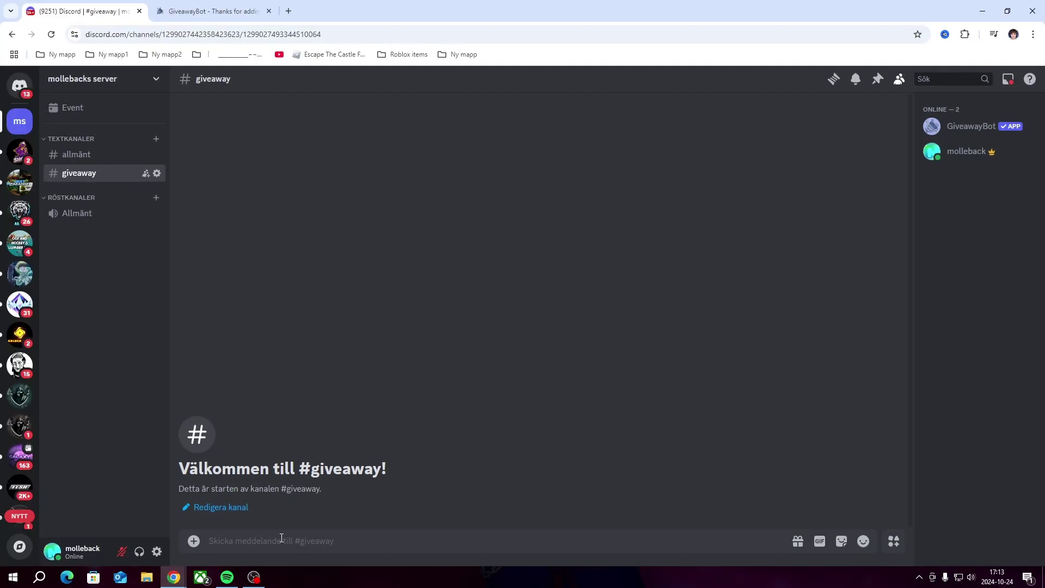
Run GiveawayBot's /gcreate command in the giveaway channel to open the giveaway form.
type("/")
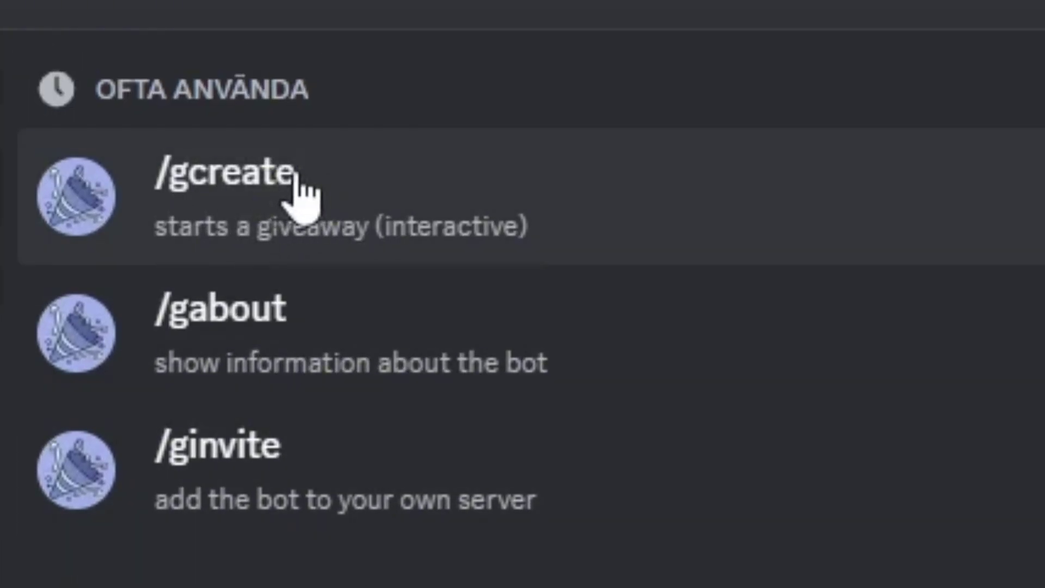
left_click(297, 175)
key("Return")
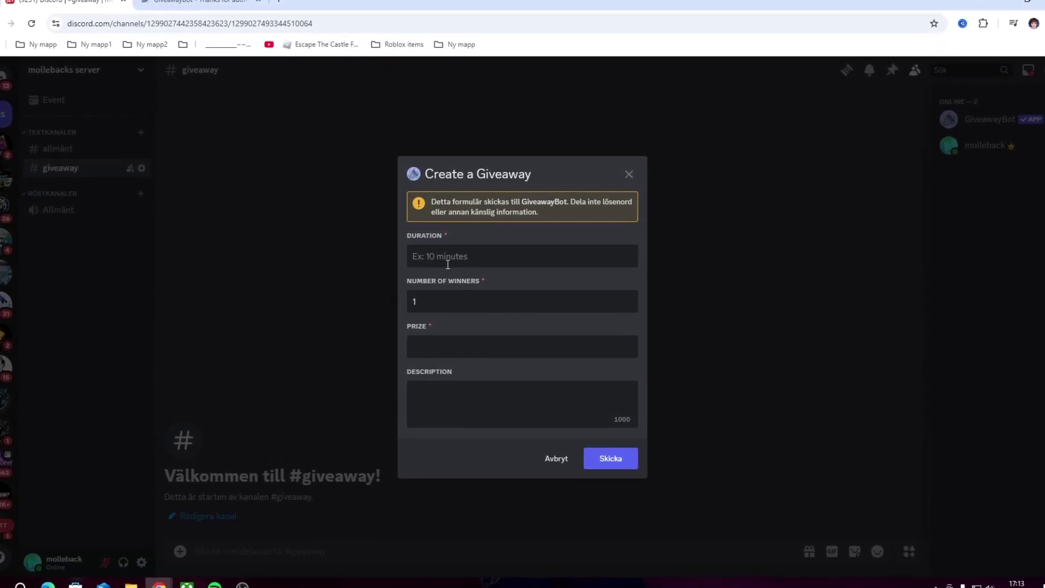
key("Return")
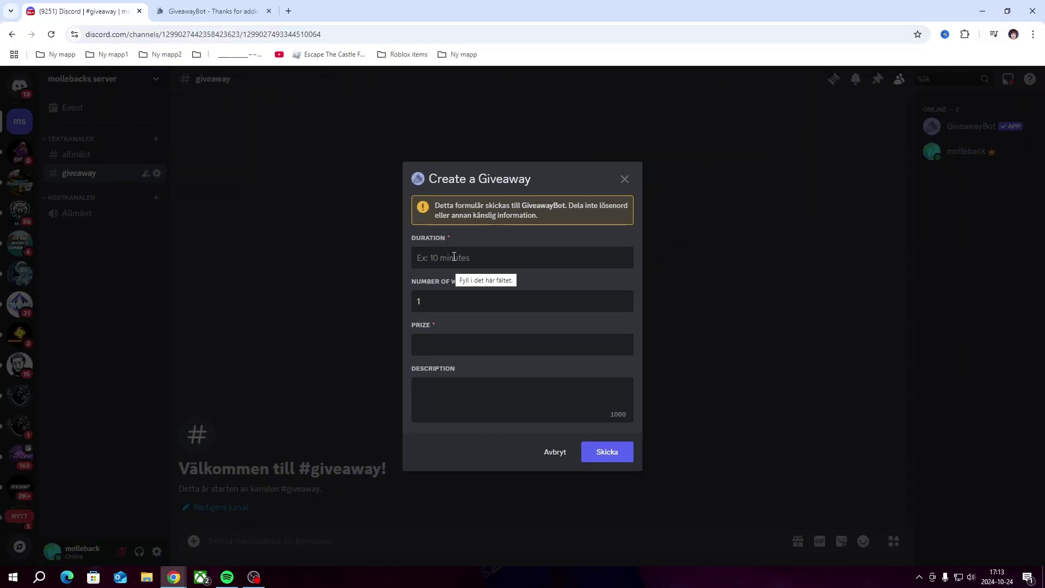
Set the giveaway's duration to 30 Seconds.
type("30")
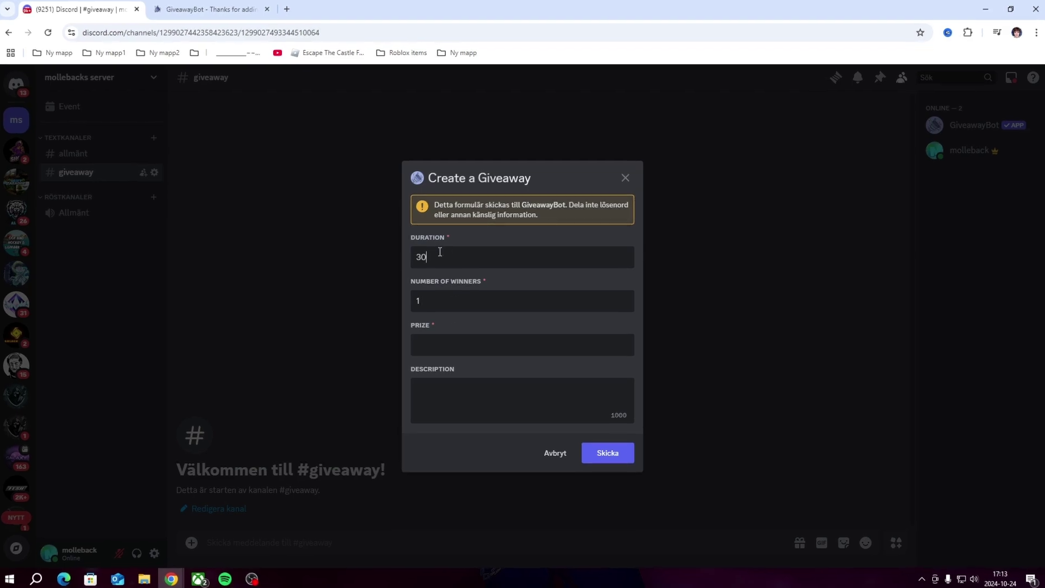
type(" s")
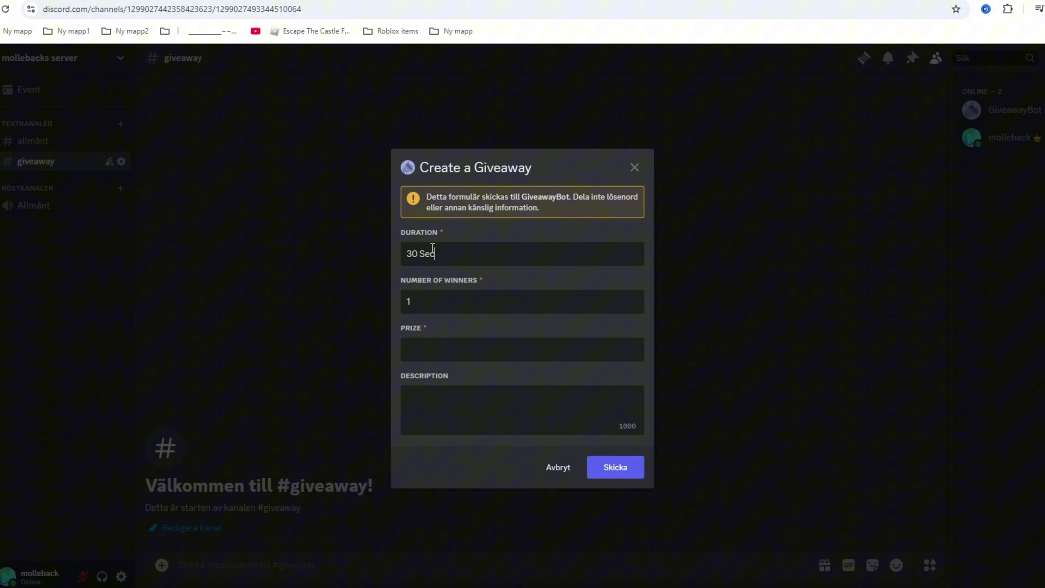
type("ecoun")
key("BackSpace")
key("BackSpace")
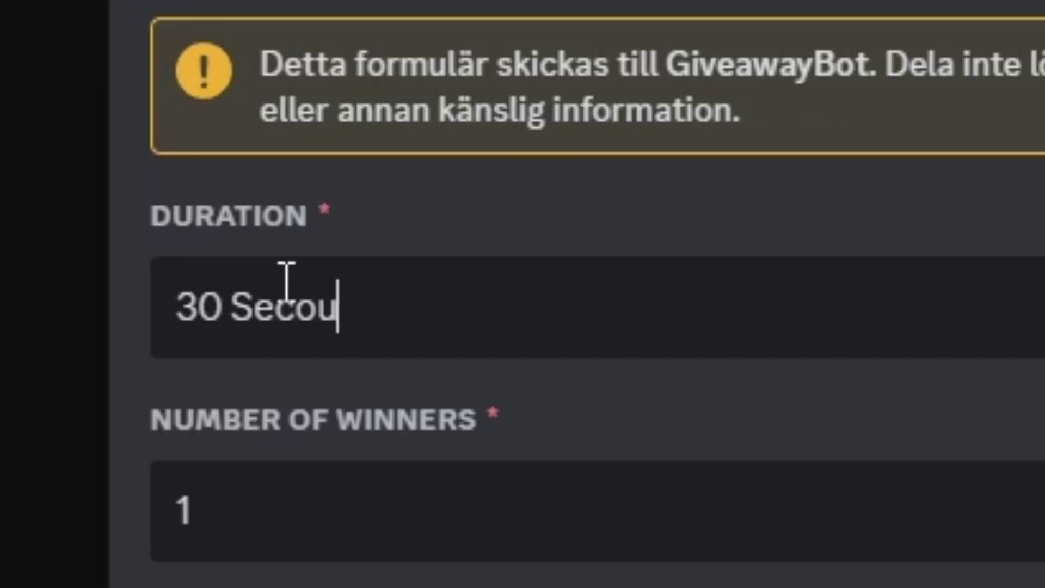
type("nds")
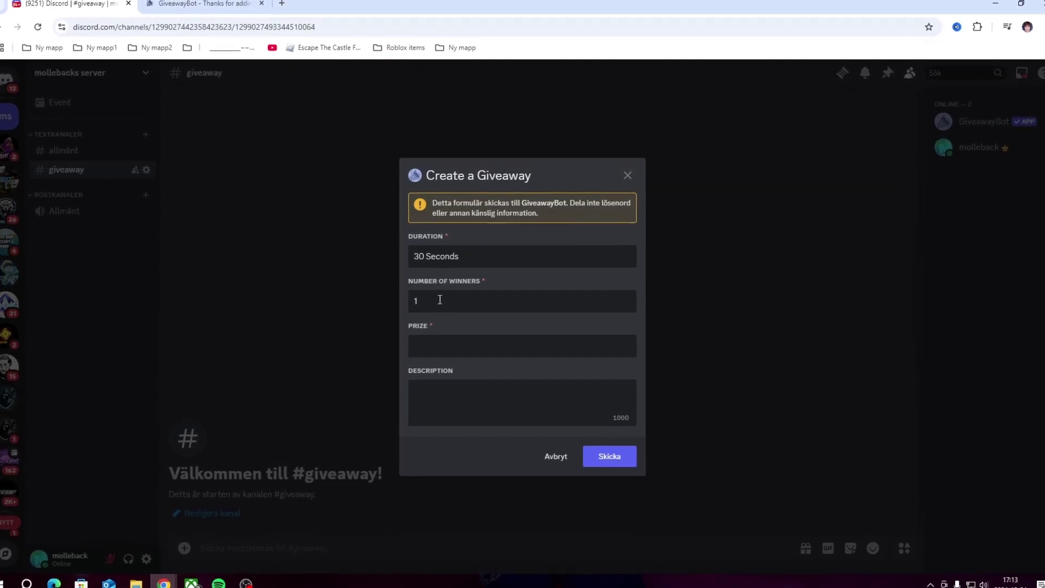
Set the giveaway's number of winners to 3 and its prize to "aacuenciebehc".
key("BackSpace")
type("3")
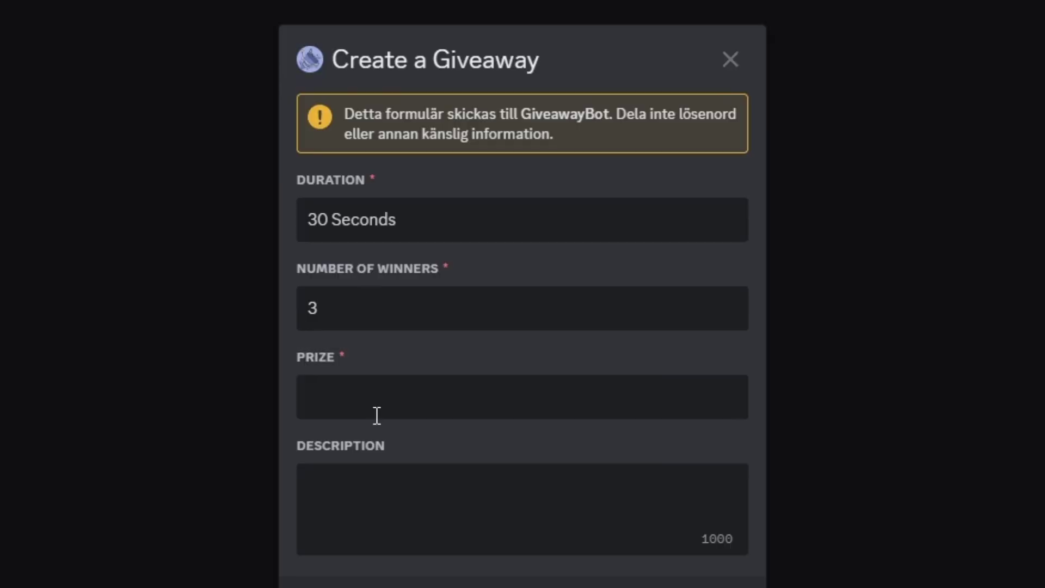
left_click(447, 354)
type("aacuenciebehc")
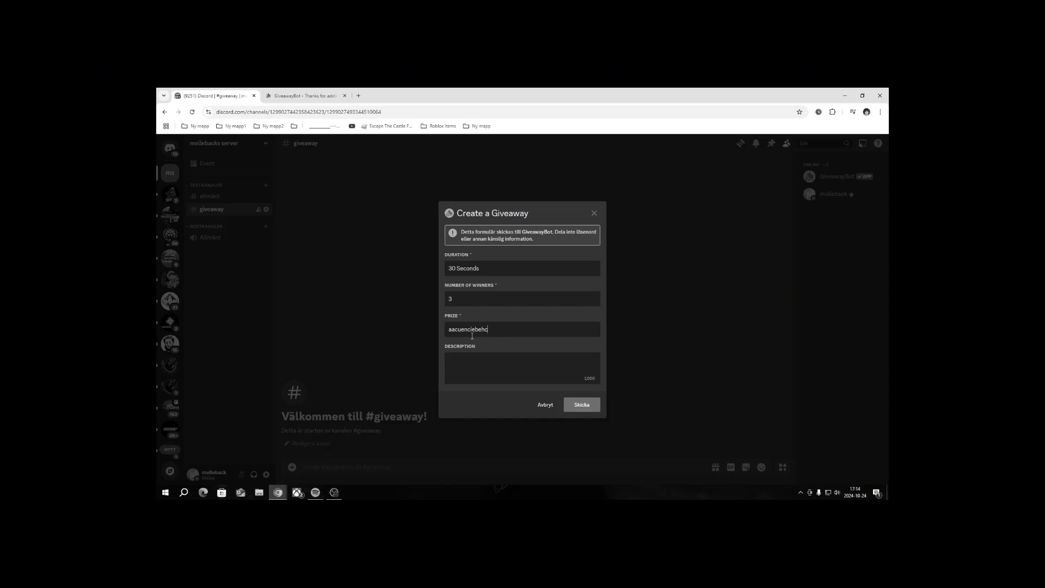
Enter "ahdcb" as the giveaway's description and submit the form to create the giveaway.
left_click(330, 541)
type("ahdcb")
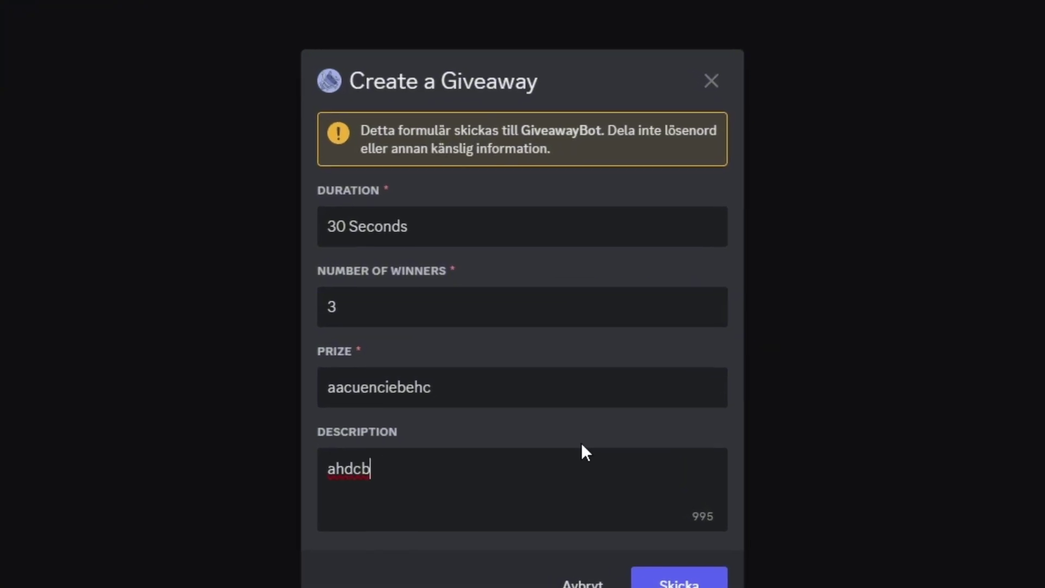
left_click(549, 368)
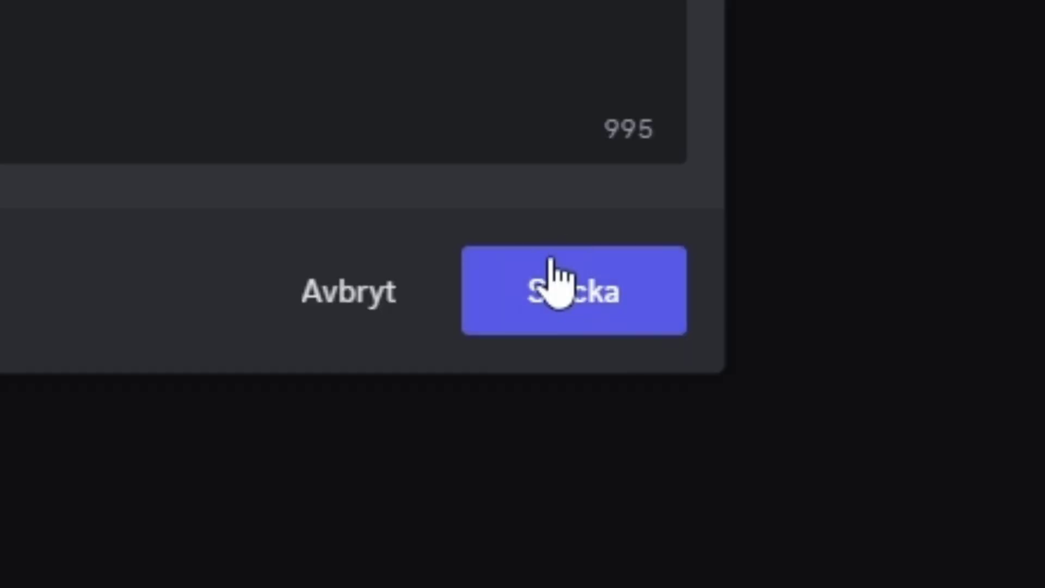
left_click(605, 449)
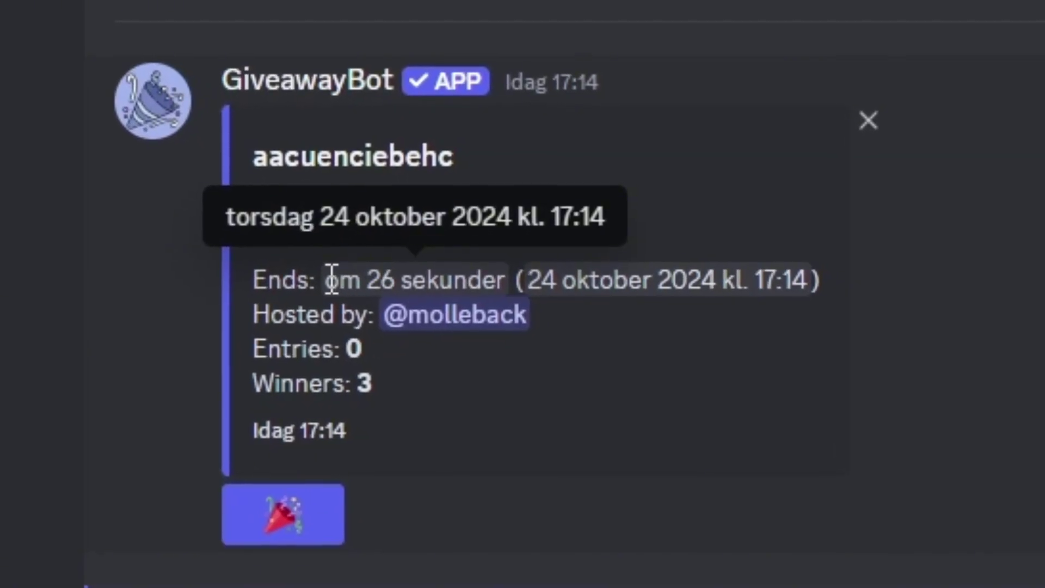
Enter the running giveaway as a participant and dismiss GiveawayBot's private creation message.
left_click_drag(332, 280, 503, 279)
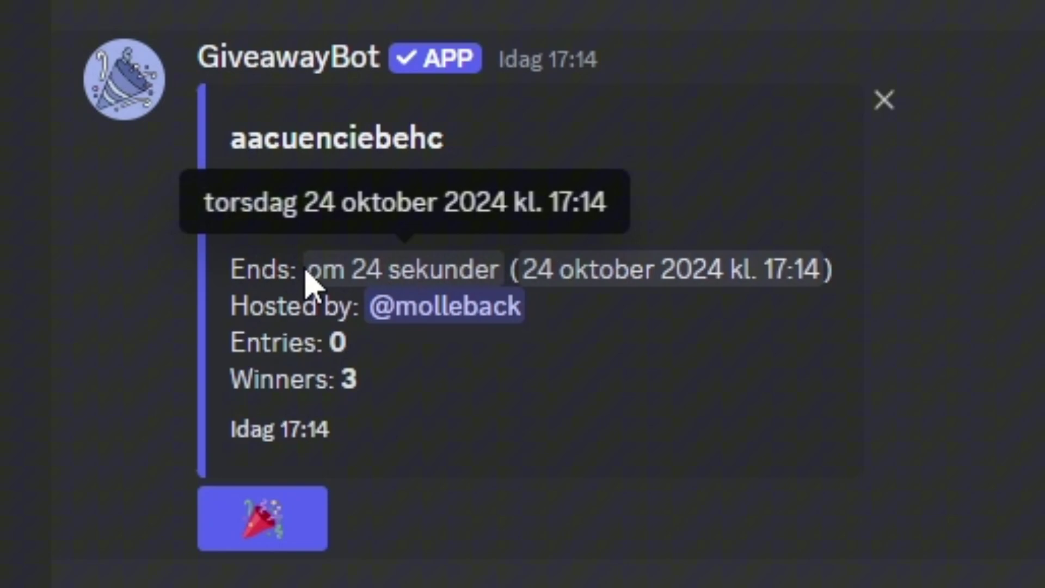
left_click_drag(308, 278, 468, 269)
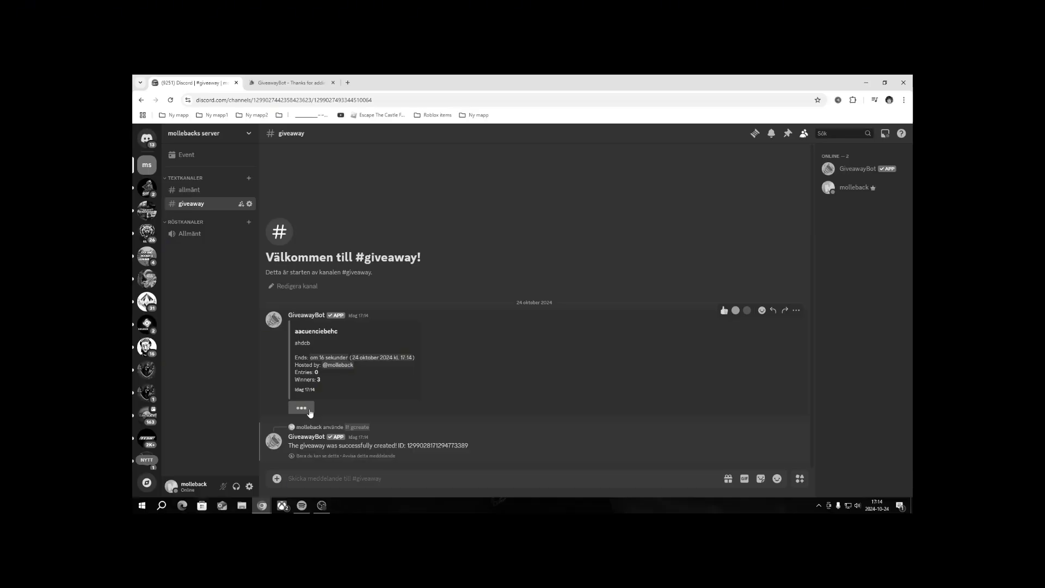
left_click(217, 458)
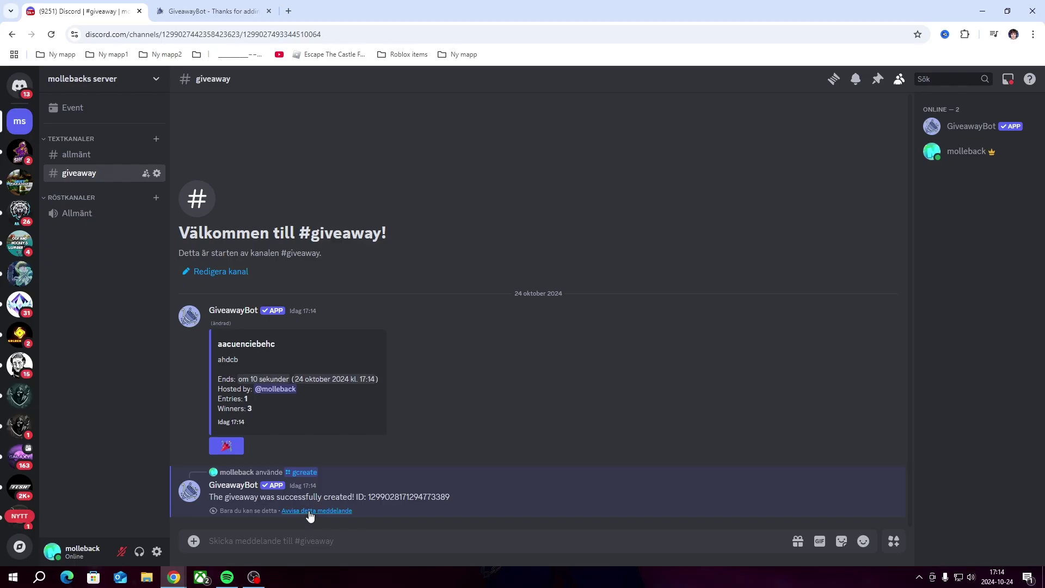
left_click(310, 513)
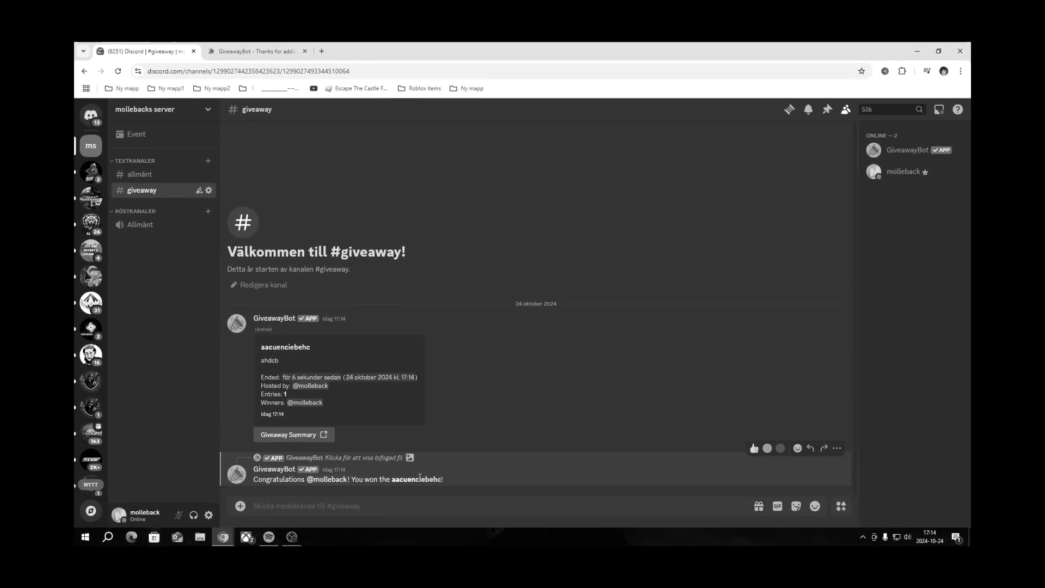
left_click_drag(396, 479, 443, 479)
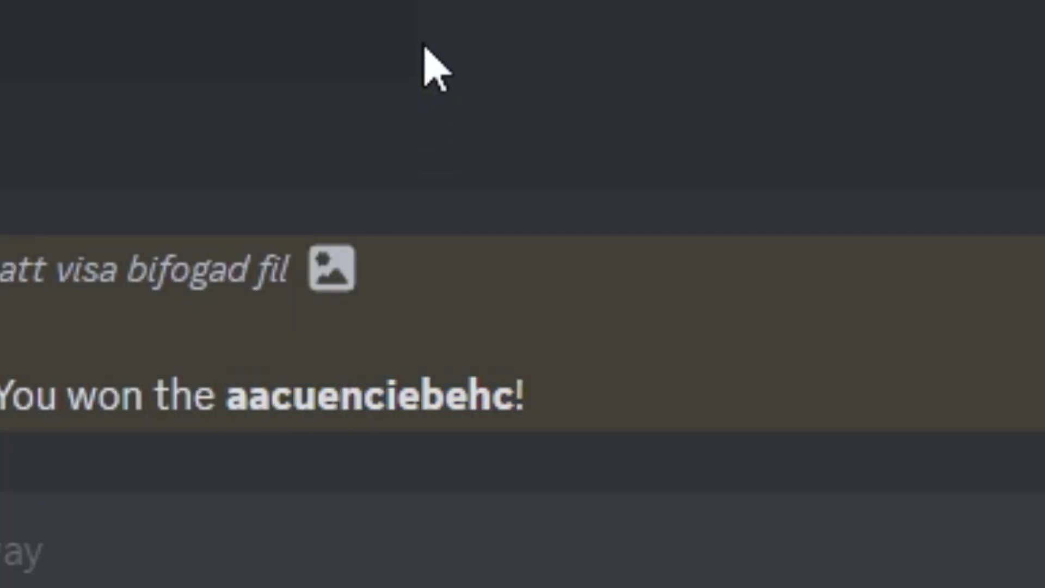